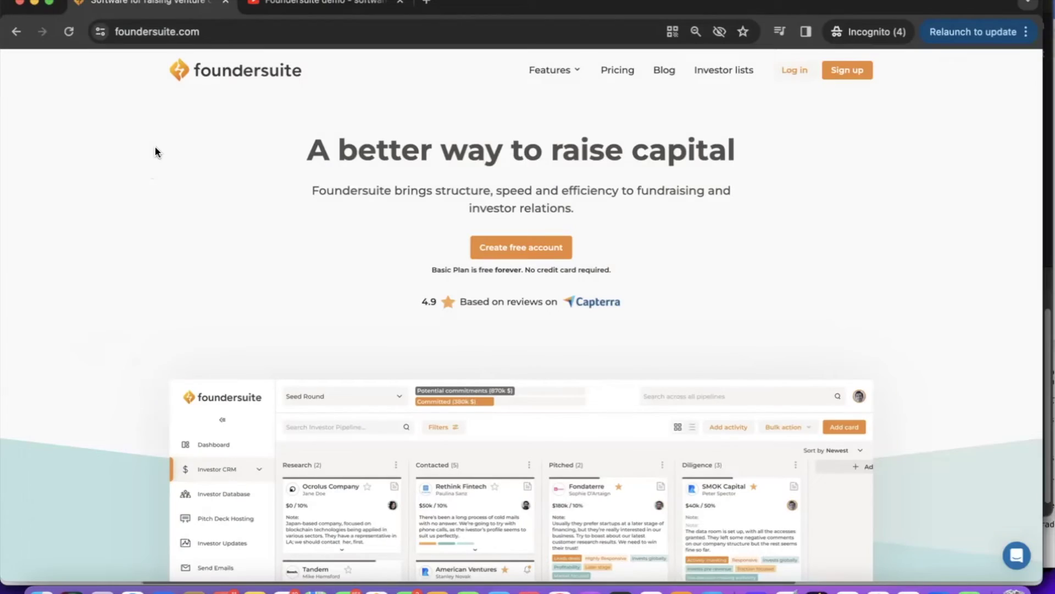
- Open Foundersuite's 'Create free account' sign-up form from the homepage
click(213, 31)
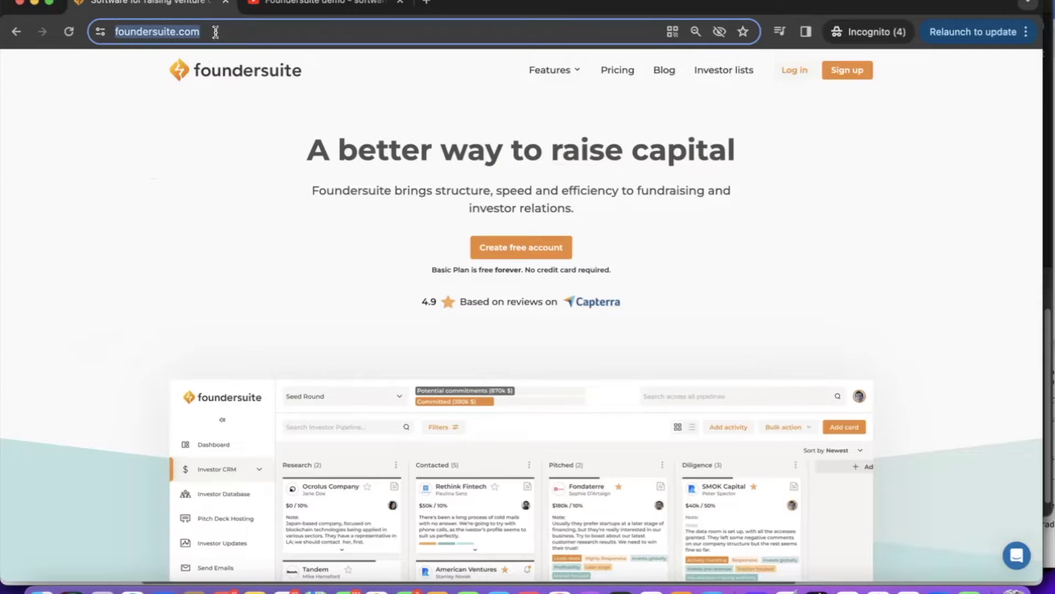
click(520, 247)
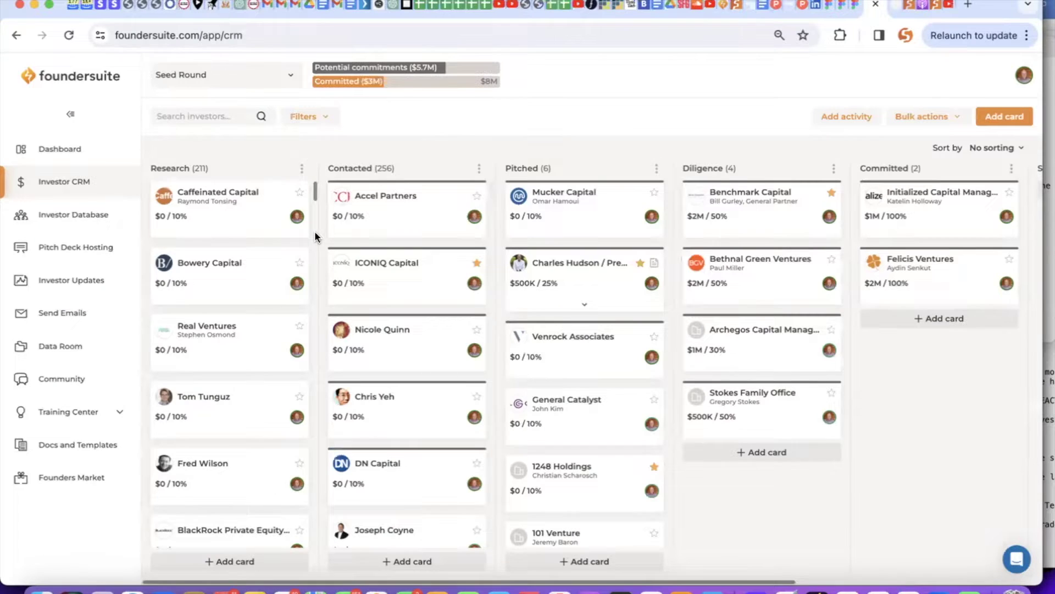
scroll(317, 236, right, 3)
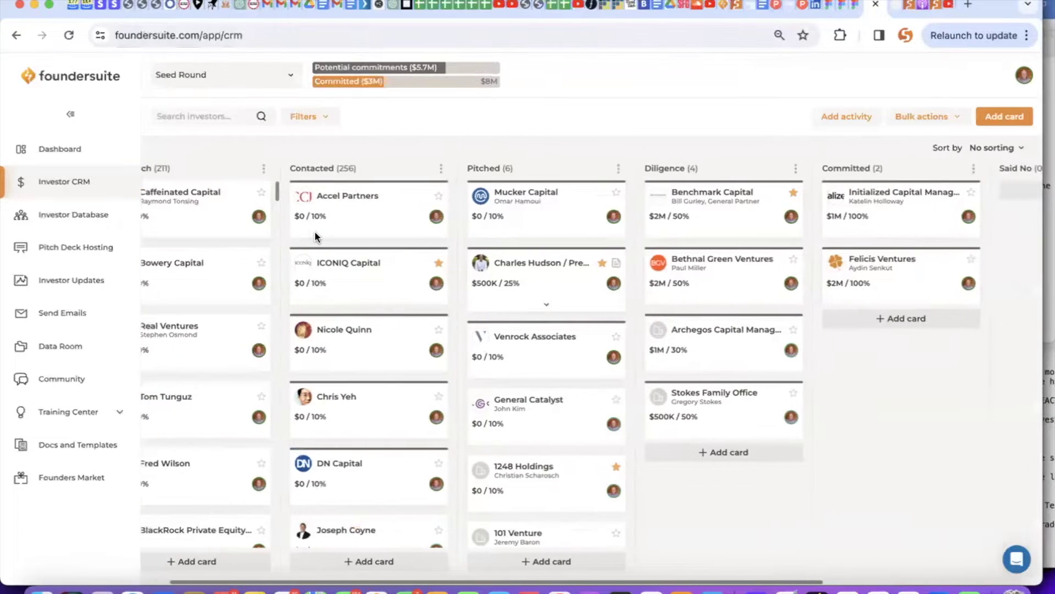
scroll(318, 237, left, 3)
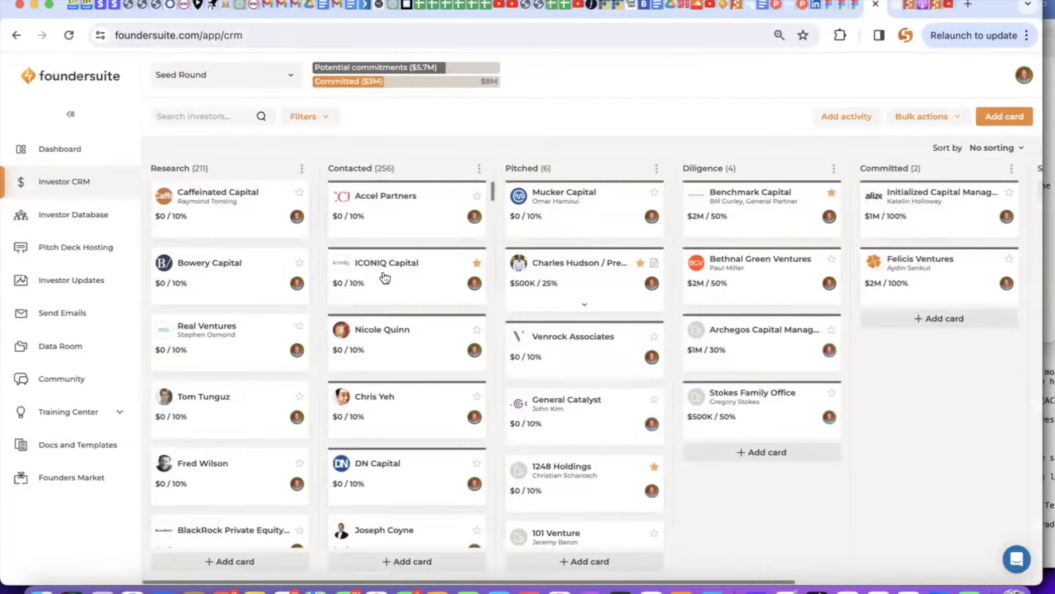
- Move the ICONIQ Capital card from Contacted to Pitched on the CRM board
mouse_move(384, 275)
mouse_down()
mouse_move(442, 273)
mouse_move(510, 245)
mouse_up()
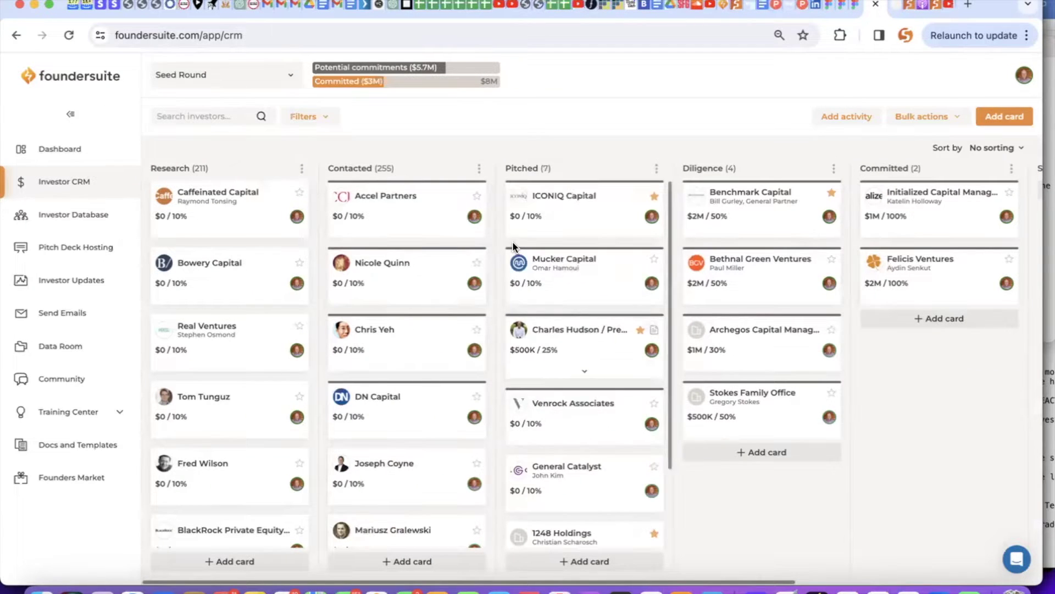
- Open the Mucker Capital investor detail page
click(585, 275)
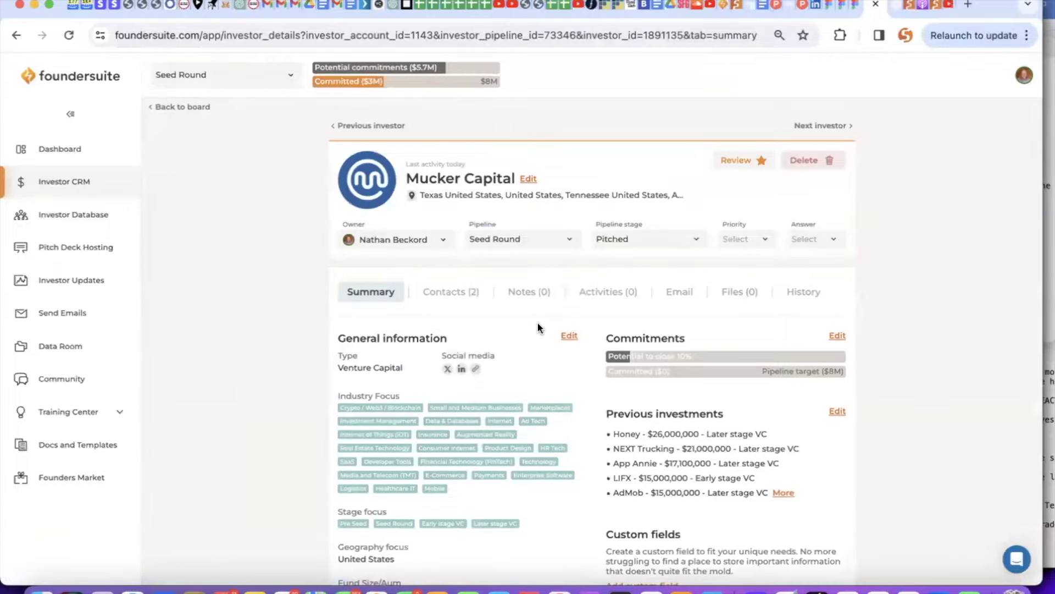
scroll(536, 322, down, 2)
scroll(536, 321, up, 1)
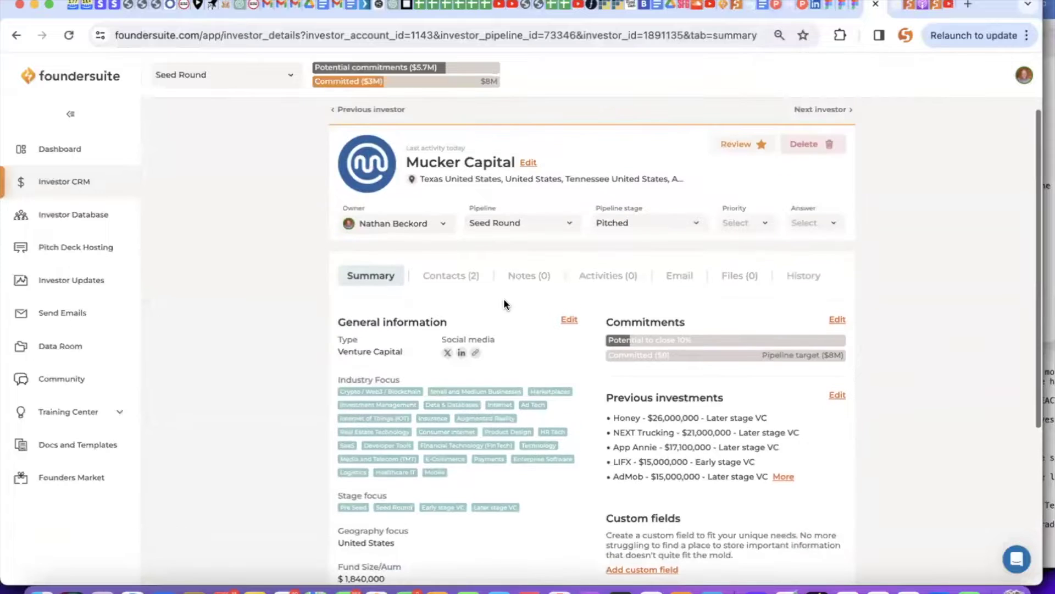
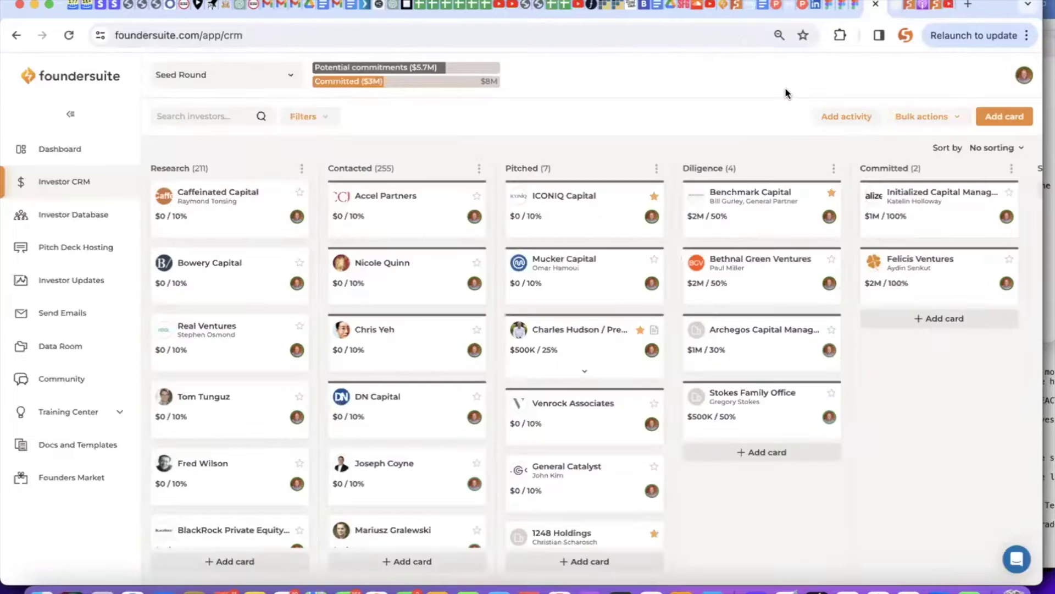
- Open the investor database and filter investors to SaaS, leaving 560 pages of results
click(932, 111)
click(74, 218)
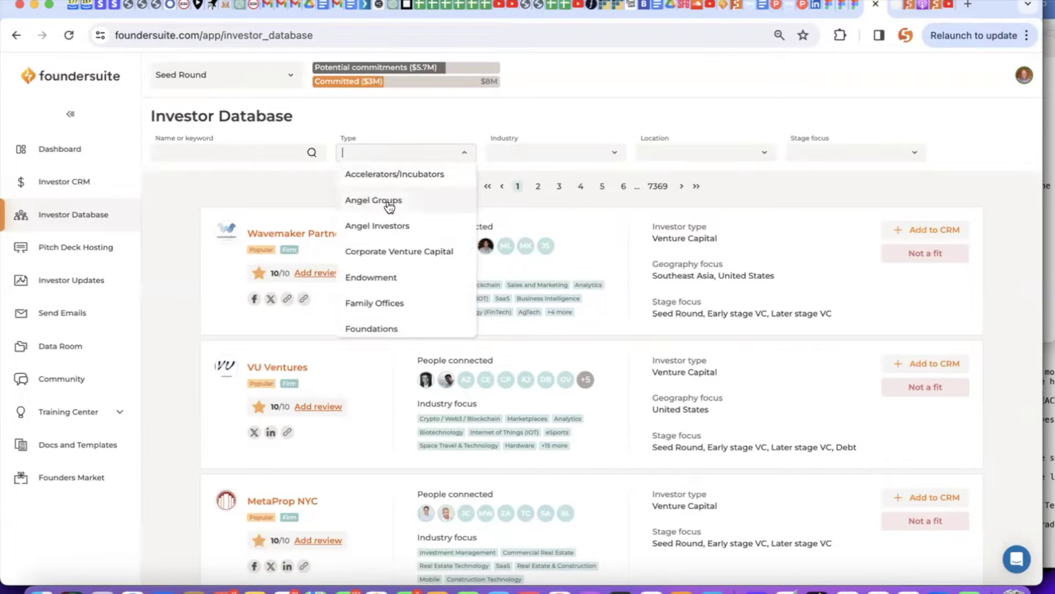
scroll(389, 198, down, 3)
scroll(390, 202, down, 1)
scroll(390, 206, down, 3)
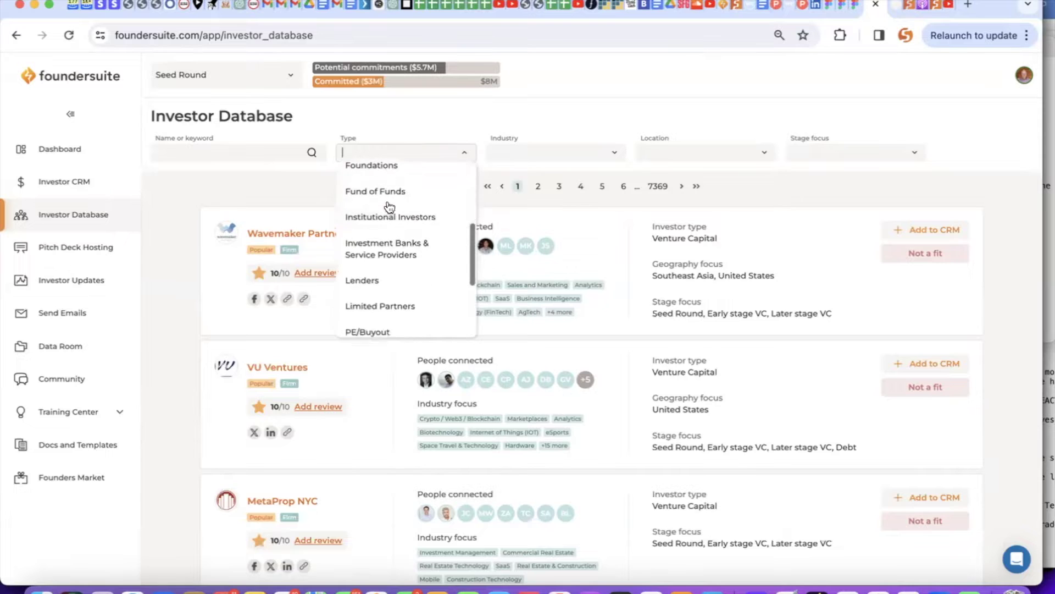
scroll(389, 207, down, 2)
scroll(390, 206, down, 2)
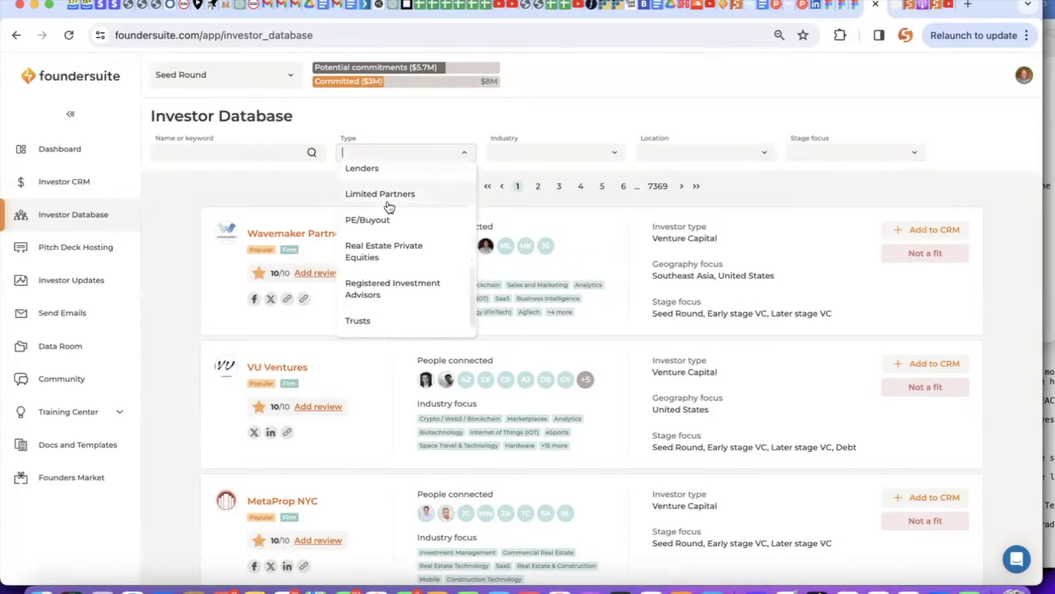
scroll(390, 206, down, 1)
click(542, 154)
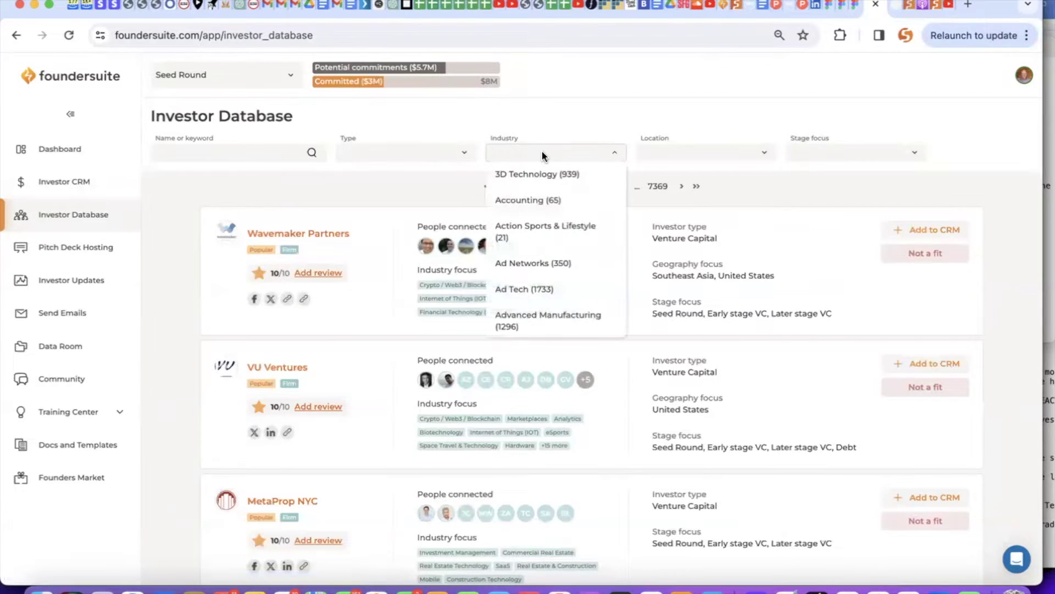
key(Escape)
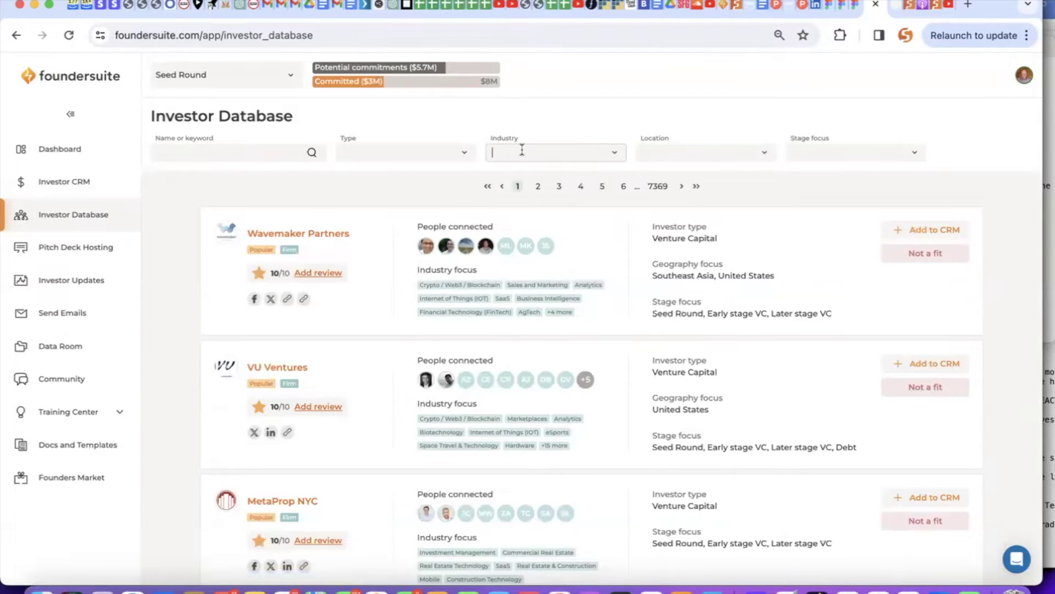
scroll(374, 193, down, 3)
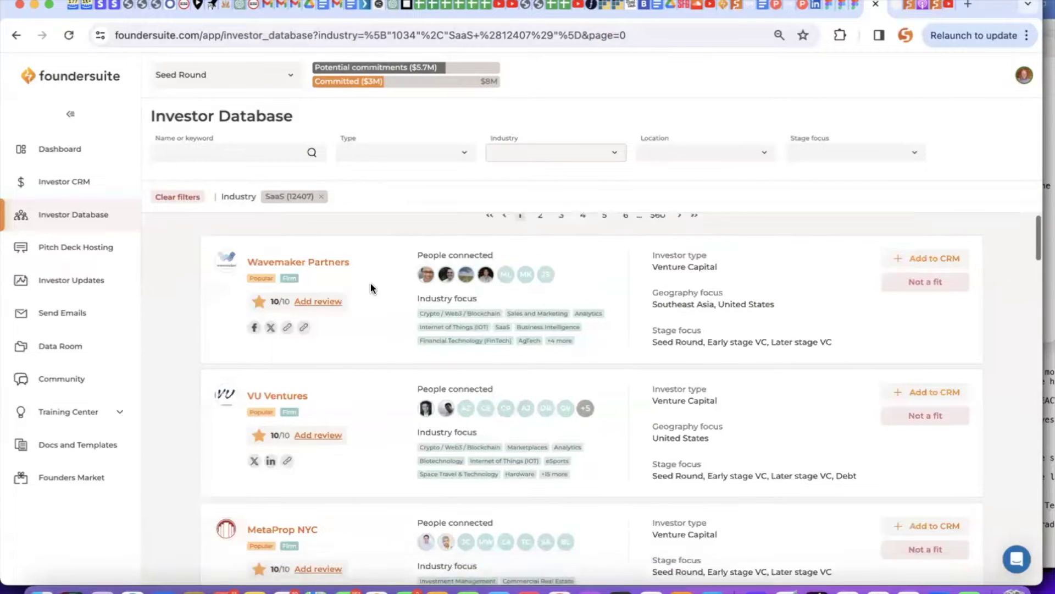
scroll(371, 287, down, 2)
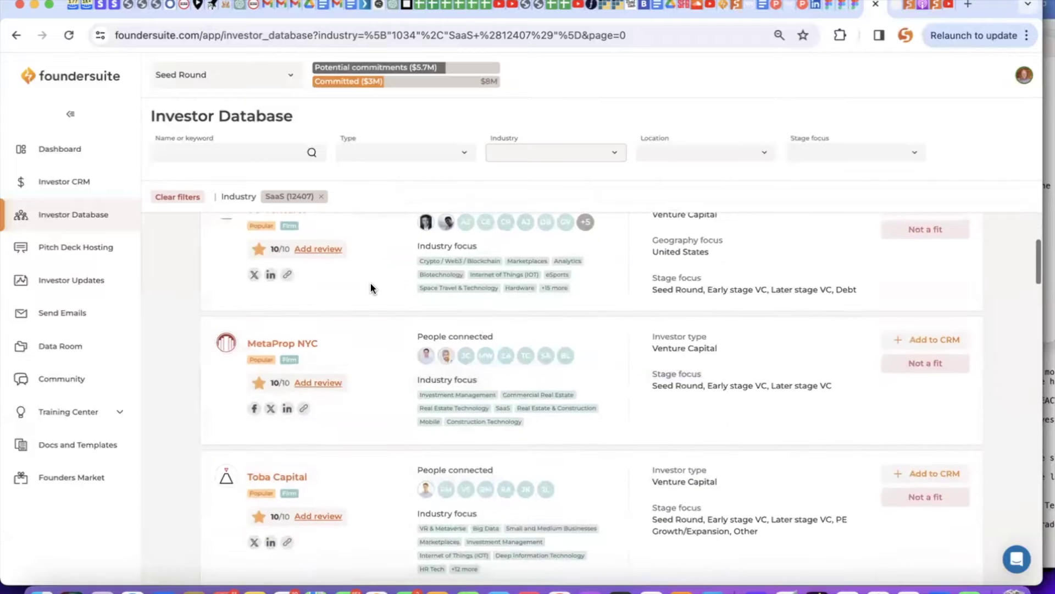
- Add MetaProp NYC to the CRM with its first and third listed contacts, including Zak Schwarzman
click(303, 345)
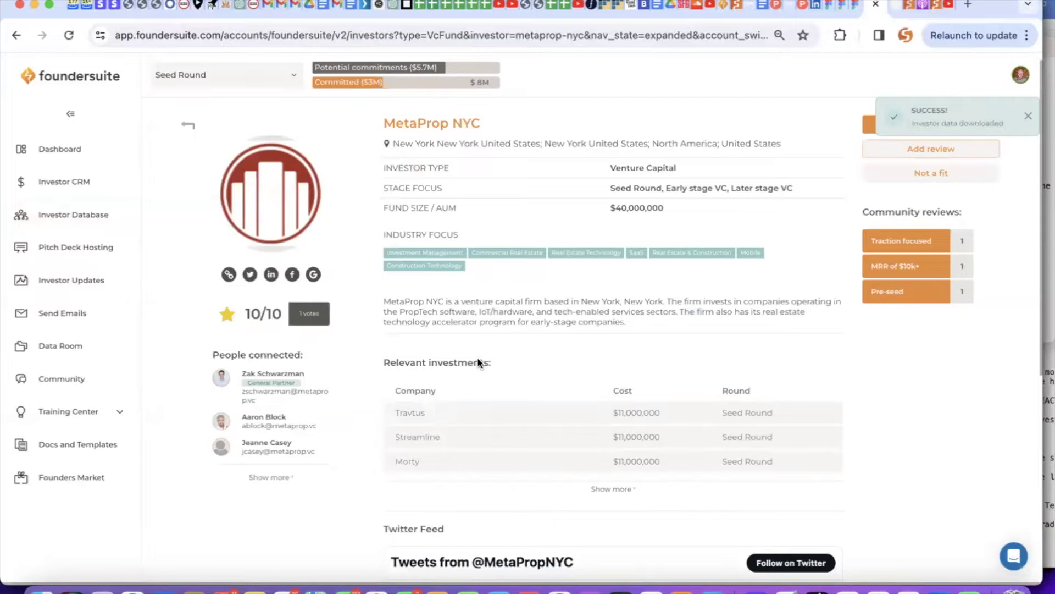
click(611, 488)
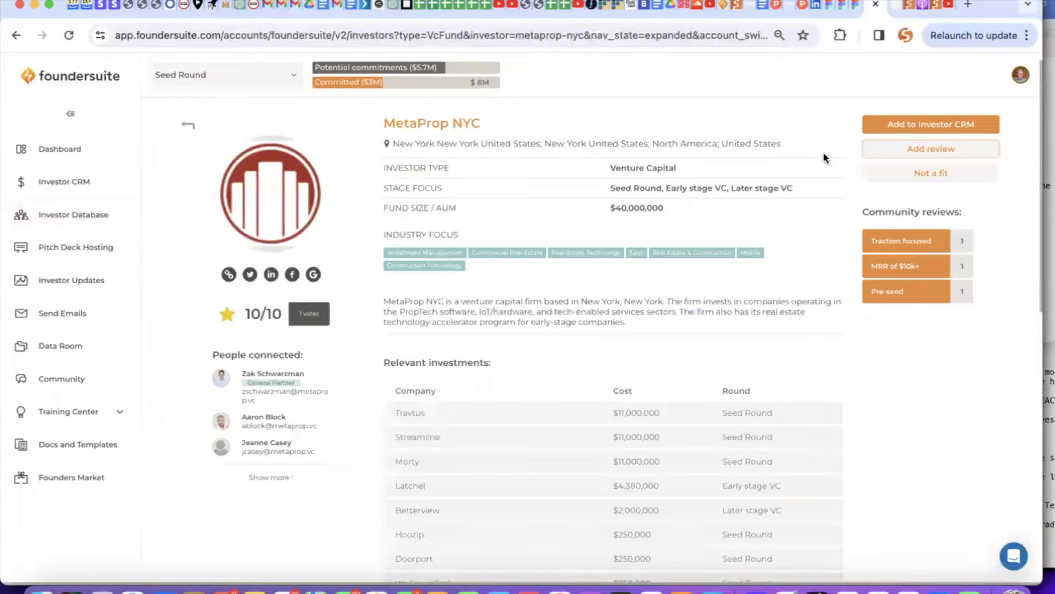
click(930, 124)
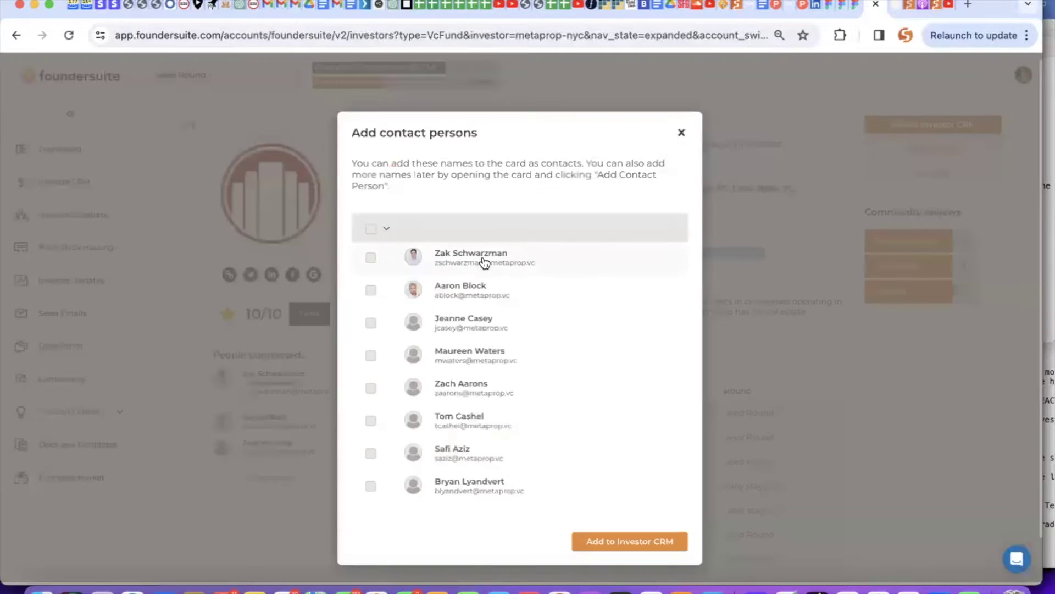
click(370, 257)
click(371, 324)
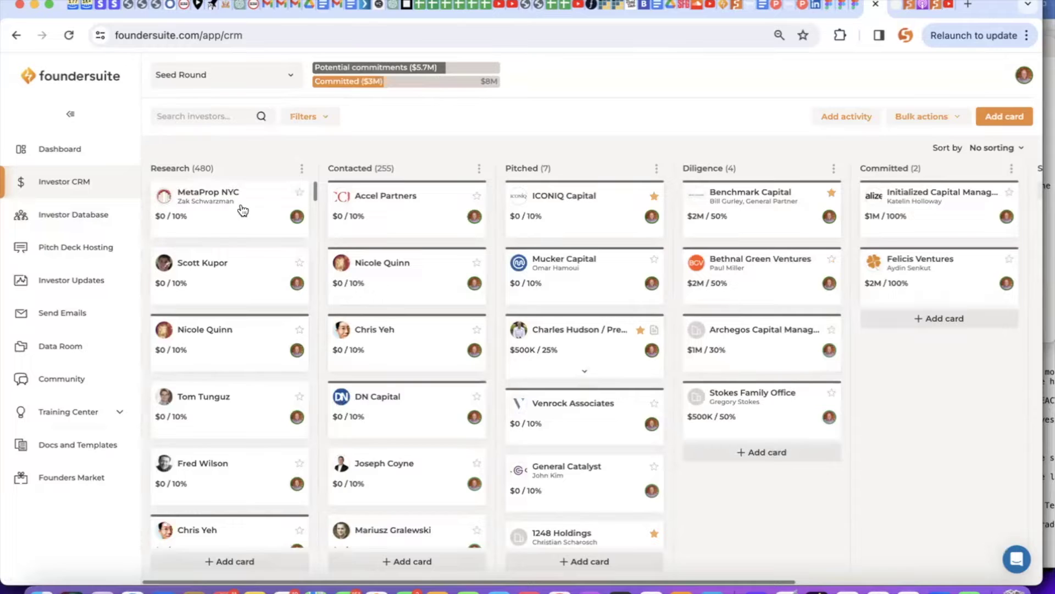
- Step through the Wally deck's slides in Pitch Deck Hosting, then return to the deck list
click(78, 248)
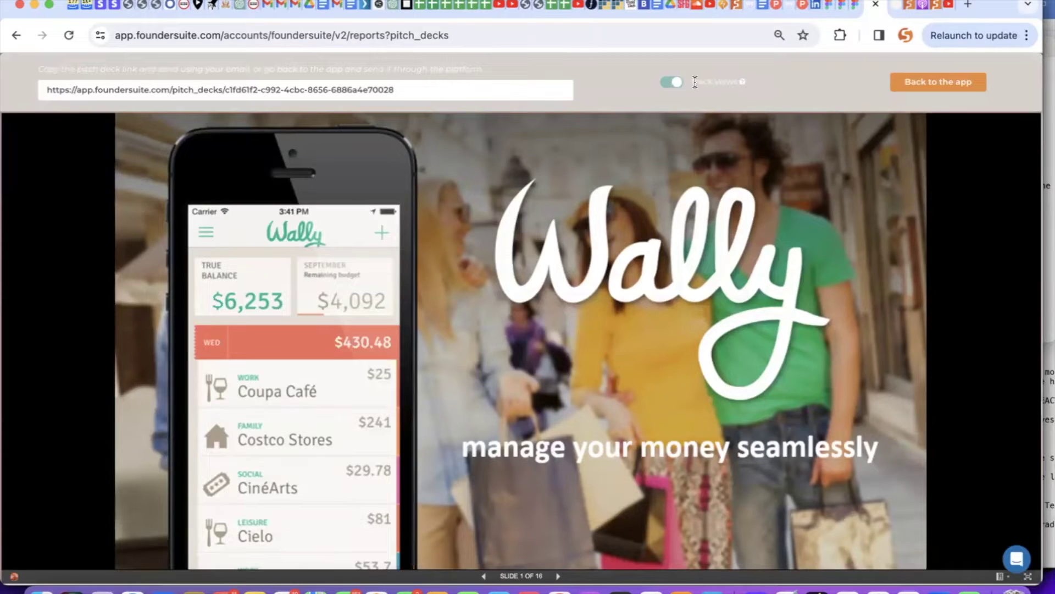
click(869, 316)
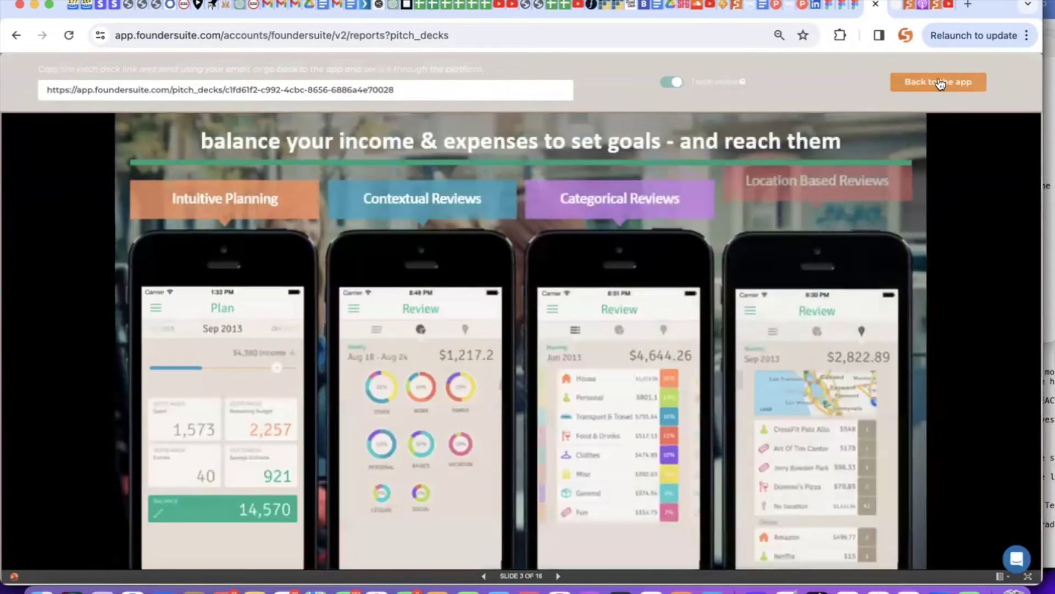
click(940, 83)
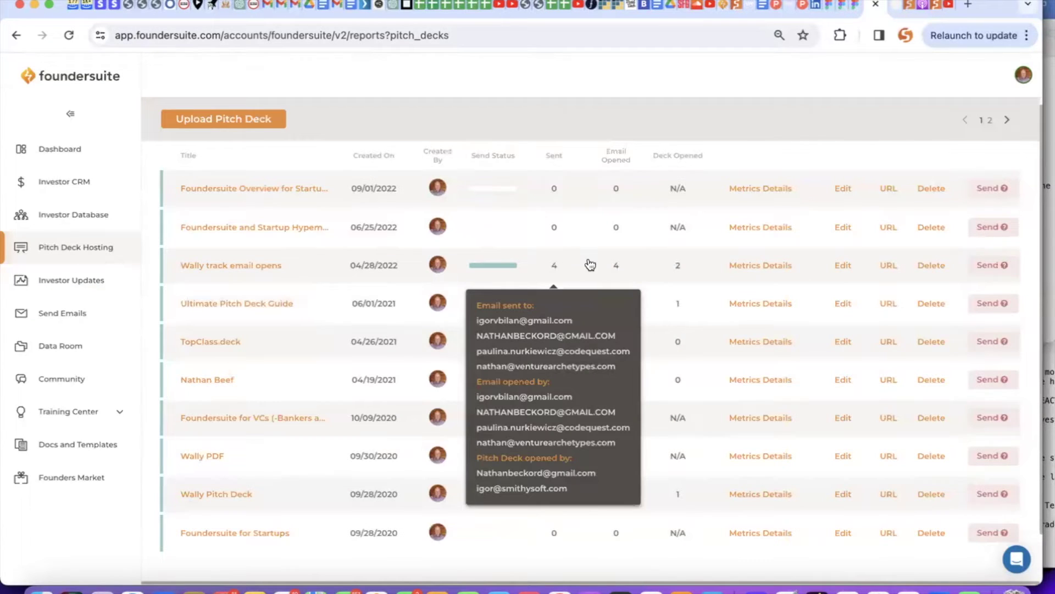
mouse_move(615, 265)
mouse_move(678, 265)
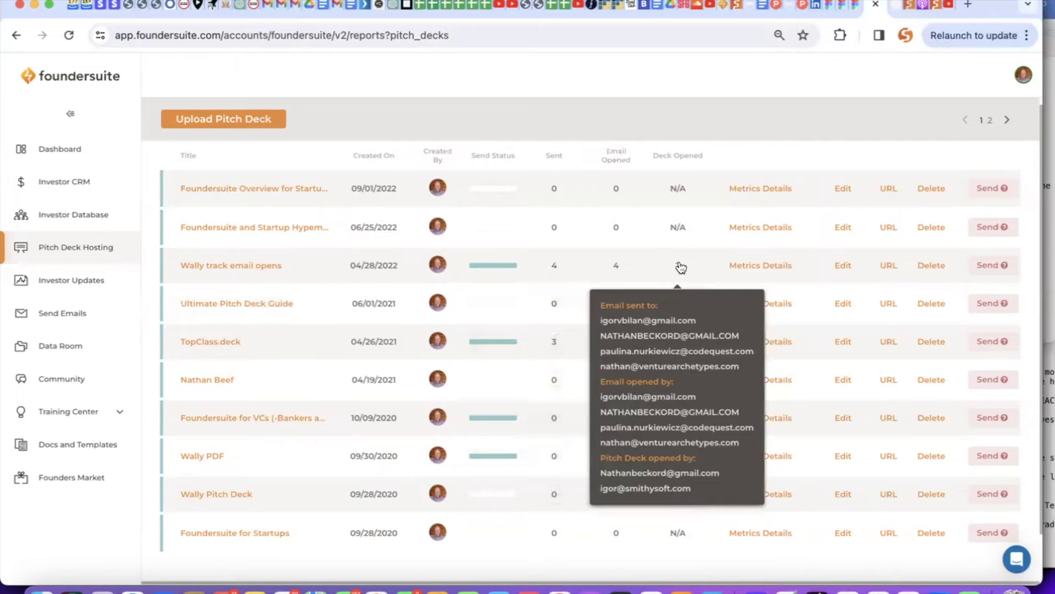
- From the sent emails history, compose a bulk personalized email and view its pipeline options
click(79, 280)
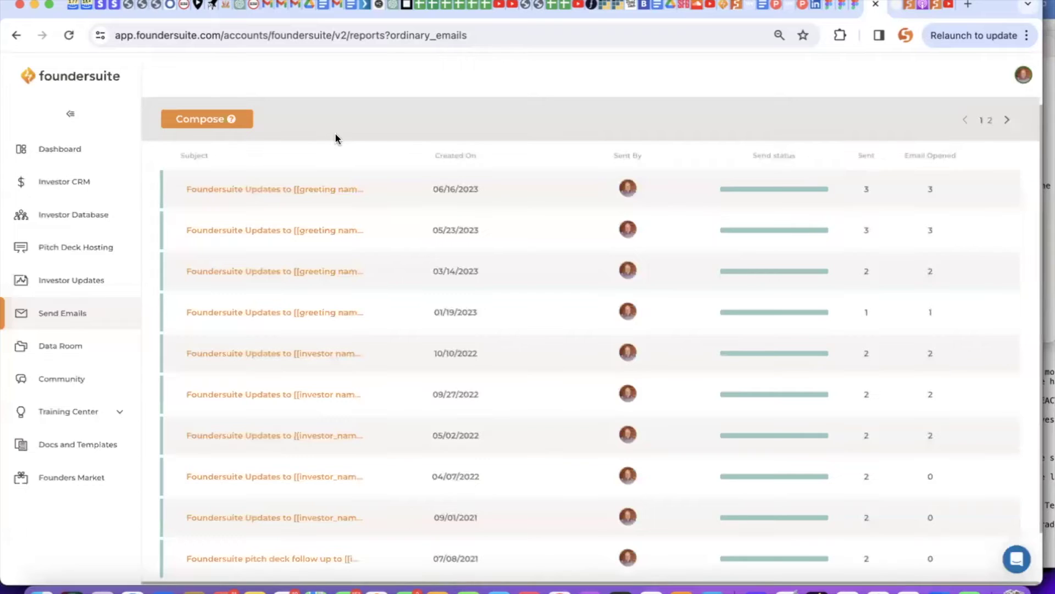
click(206, 119)
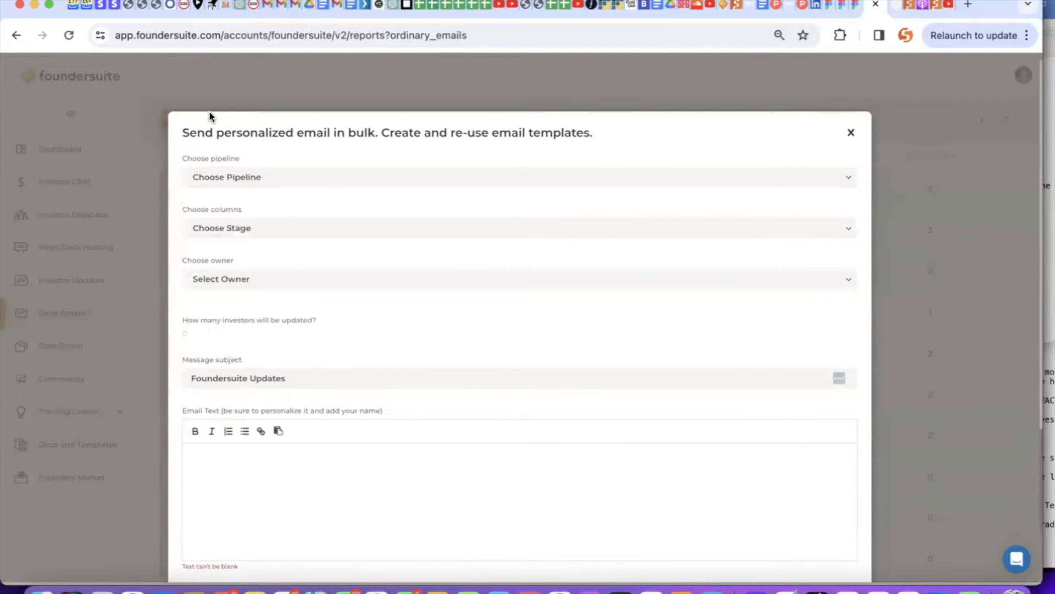
click(239, 177)
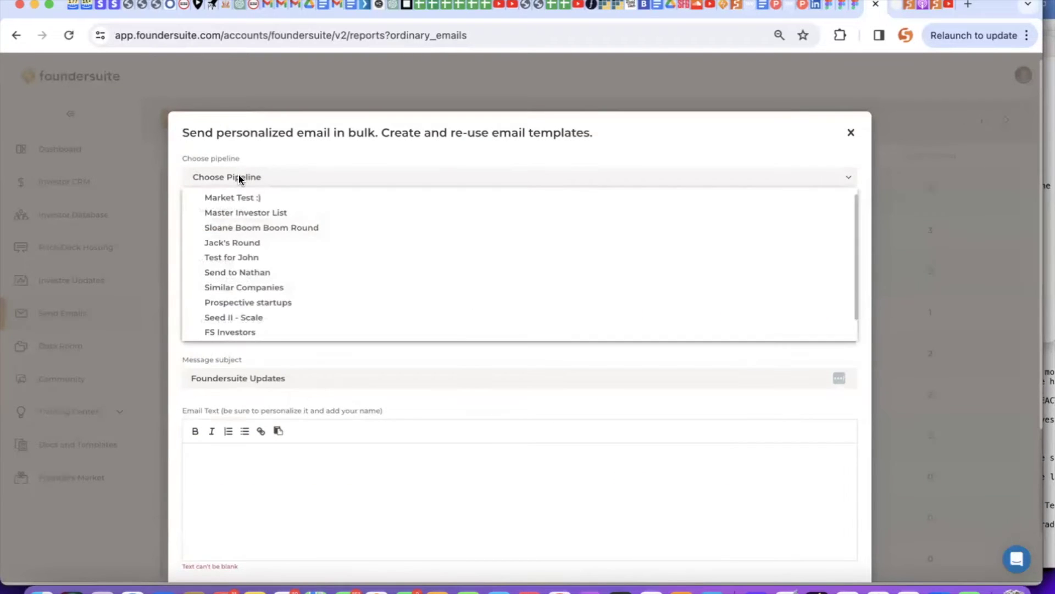
scroll(321, 375, down, 3)
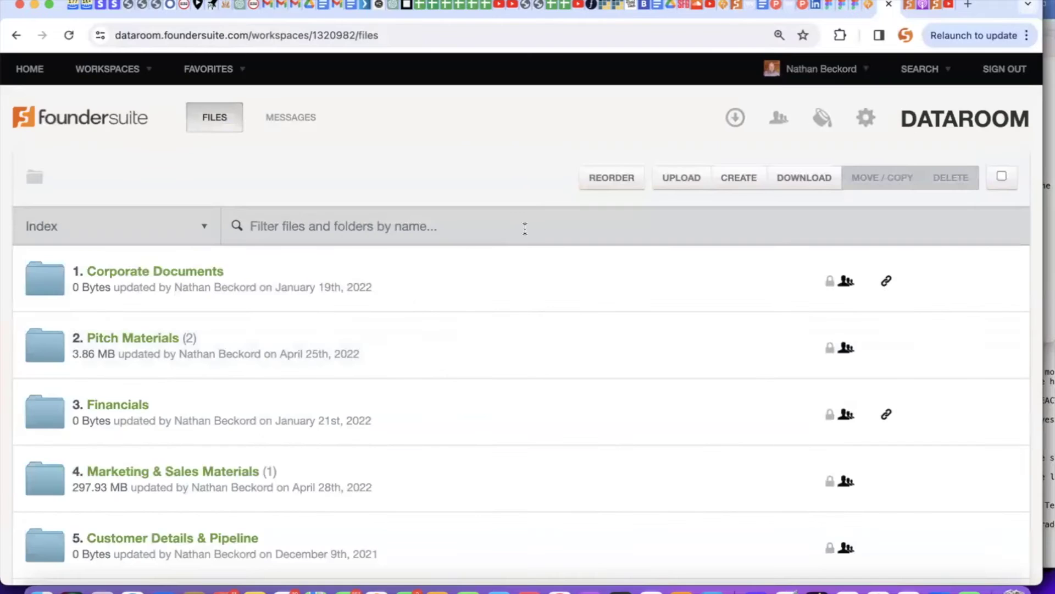
scroll(528, 270, down, 2)
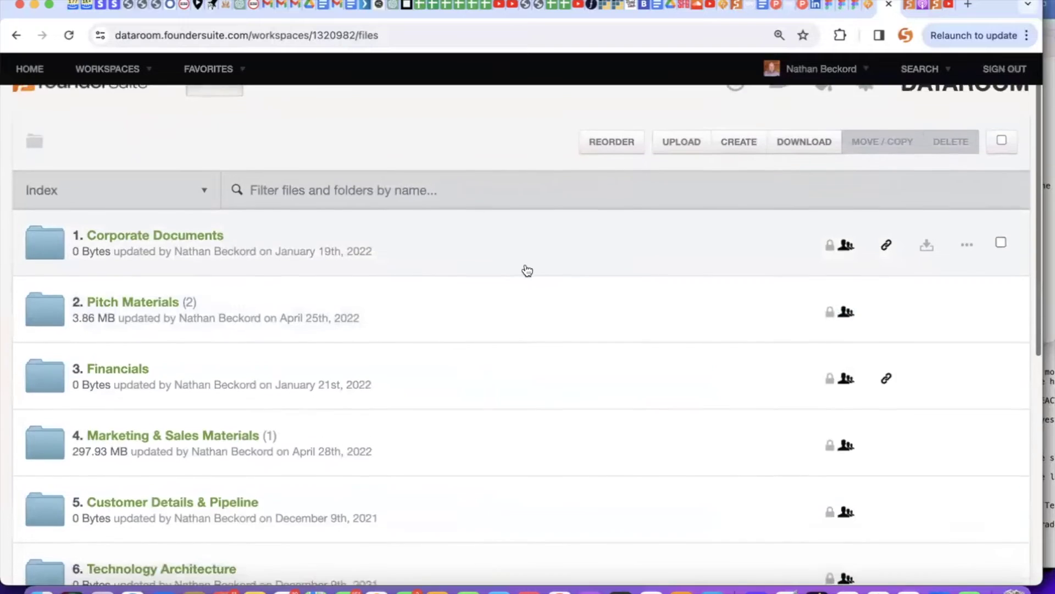
scroll(528, 271, up, 2)
scroll(528, 271, down, 3)
scroll(527, 271, down, 1)
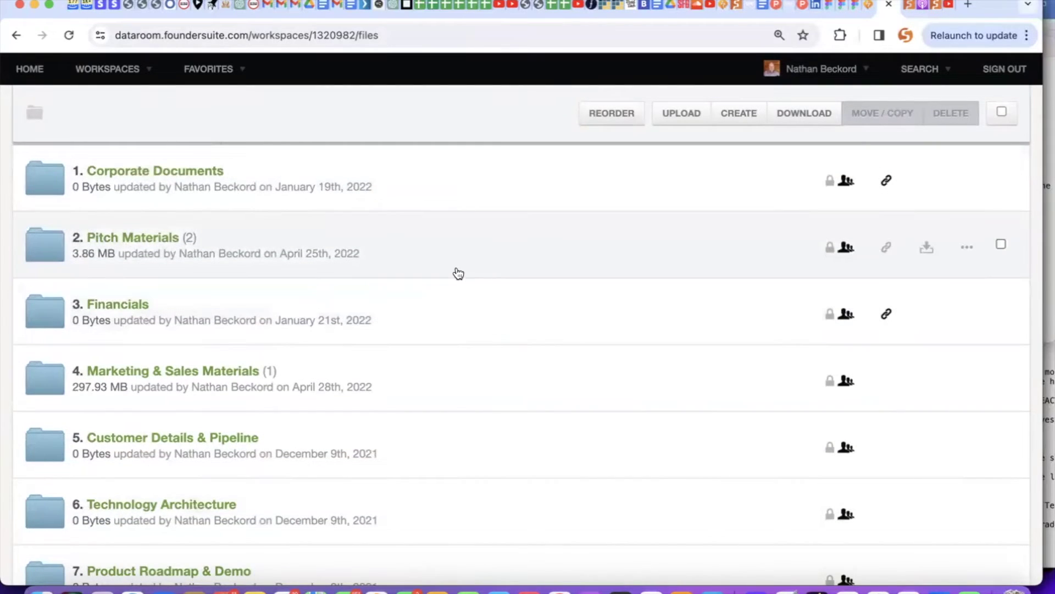
scroll(458, 273, down, 2)
scroll(459, 273, down, 1)
scroll(458, 273, down, 2)
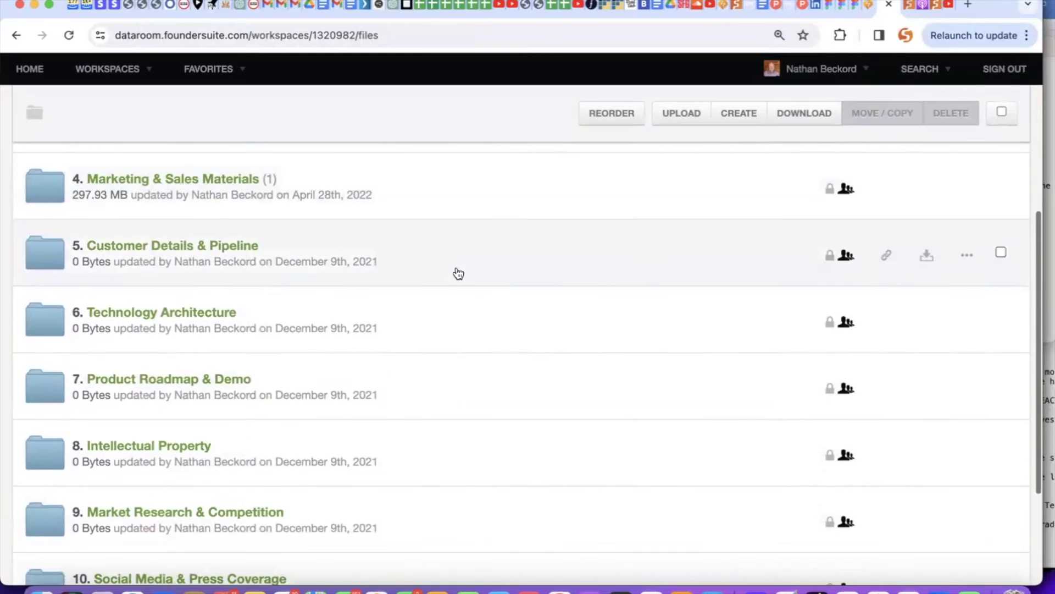
scroll(458, 273, down, 1)
scroll(459, 273, up, 5)
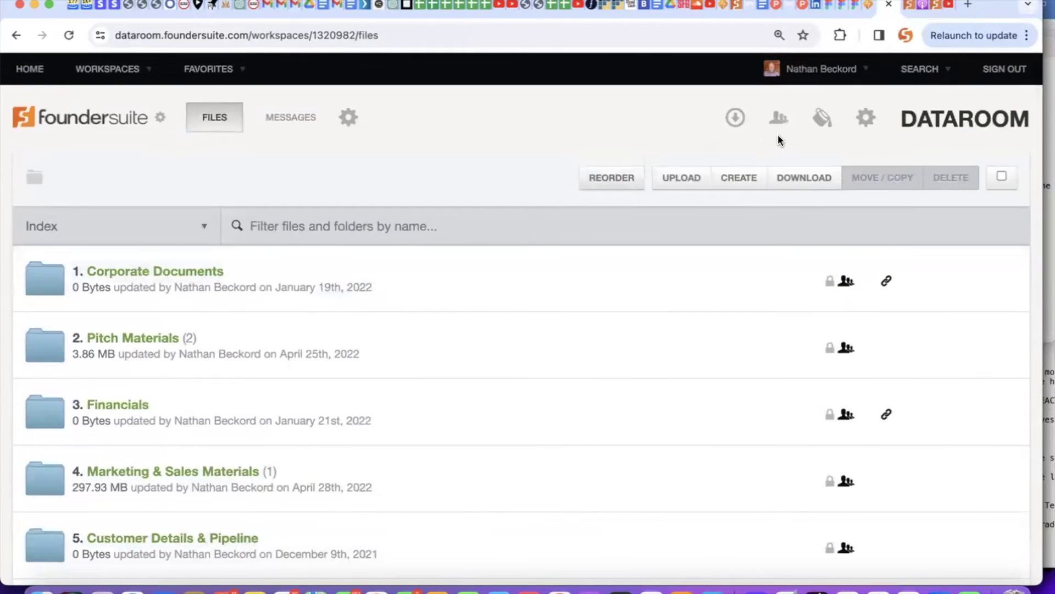
mouse_move(847, 283)
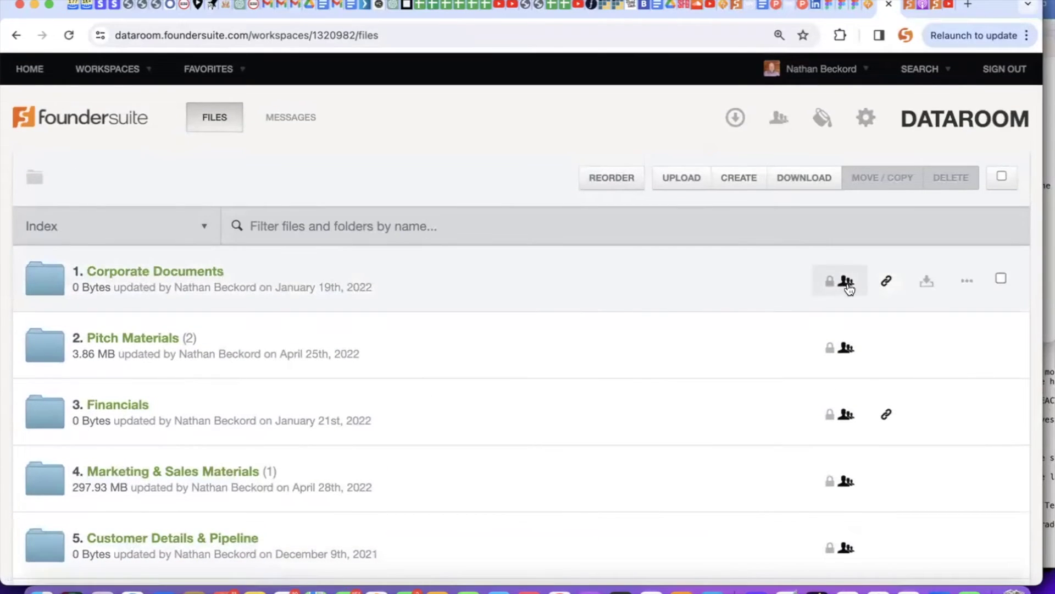
- Review the invitee roles for Corporate Documents, then close the invite dialog without inviting anyone
click(847, 283)
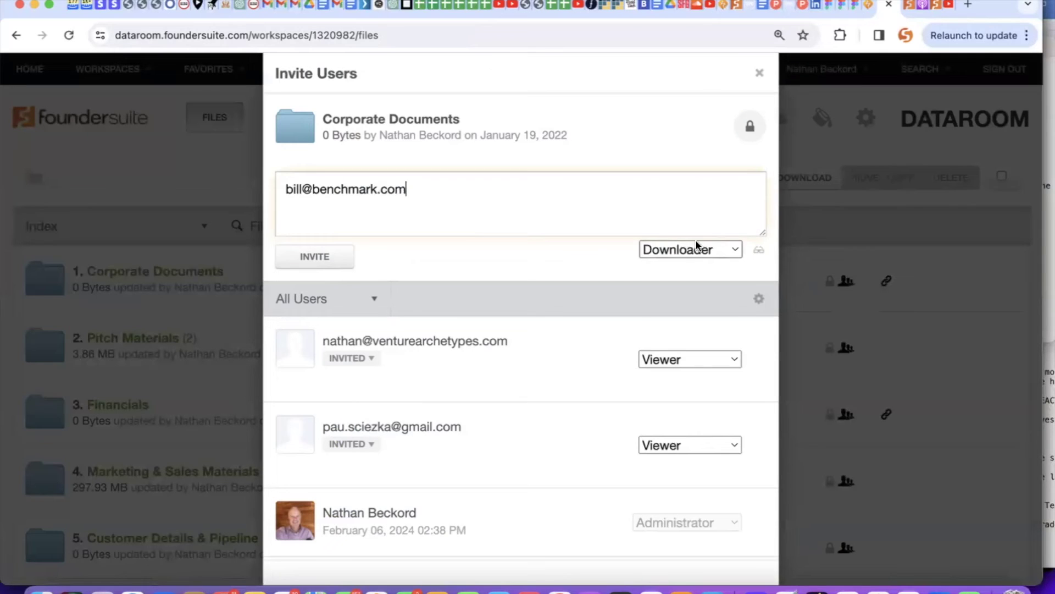
click(695, 249)
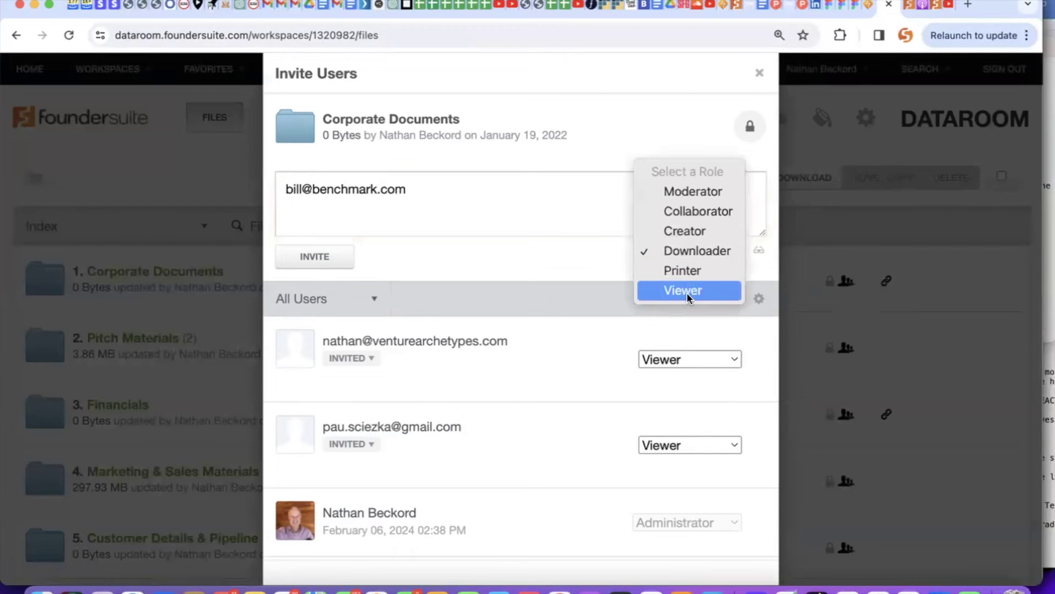
key(Escape)
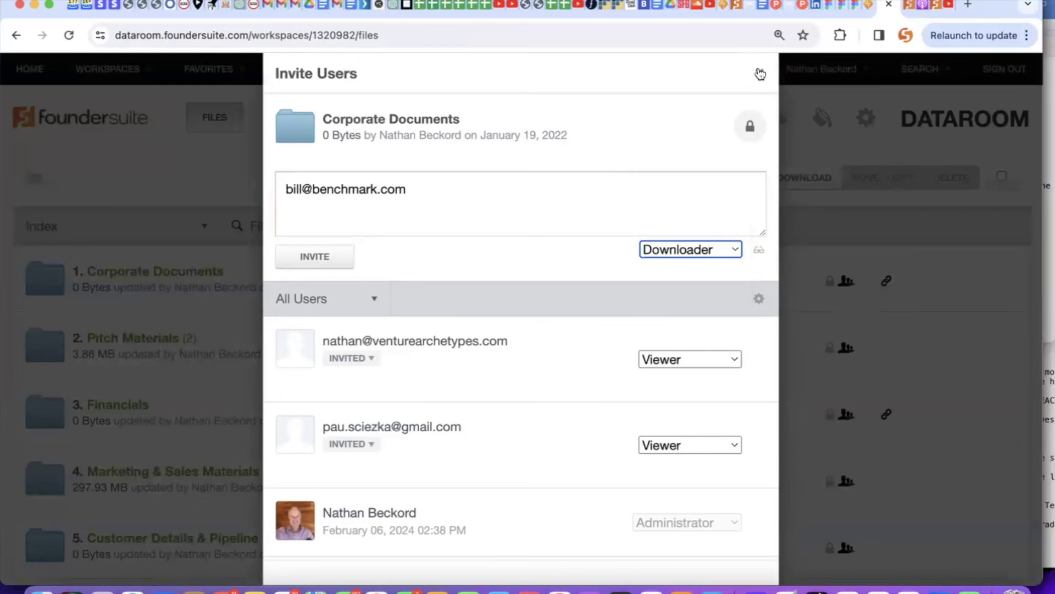
click(759, 73)
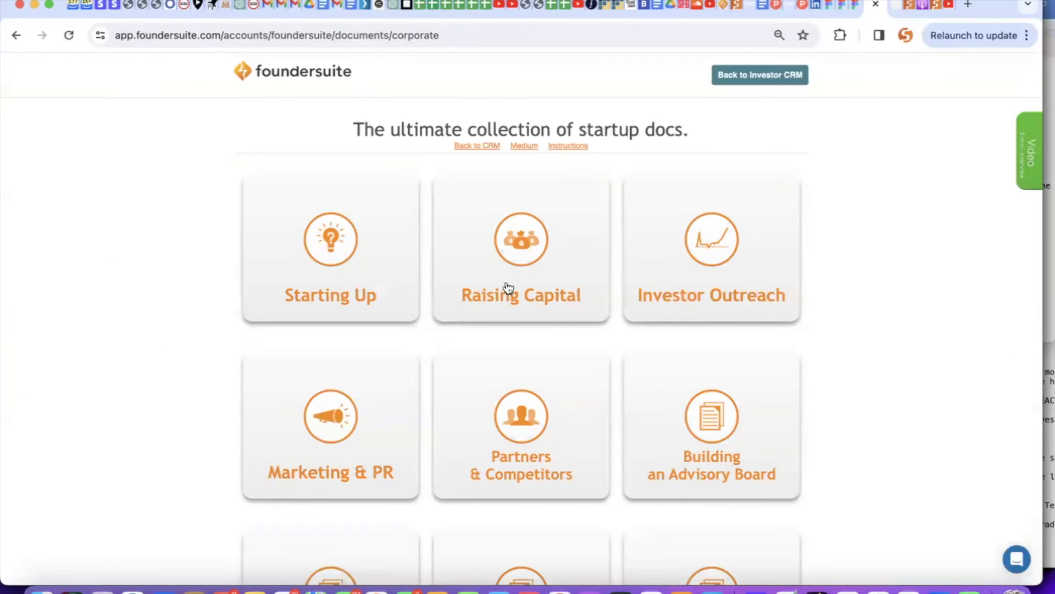
- Open the Raising Capital document collection
click(508, 288)
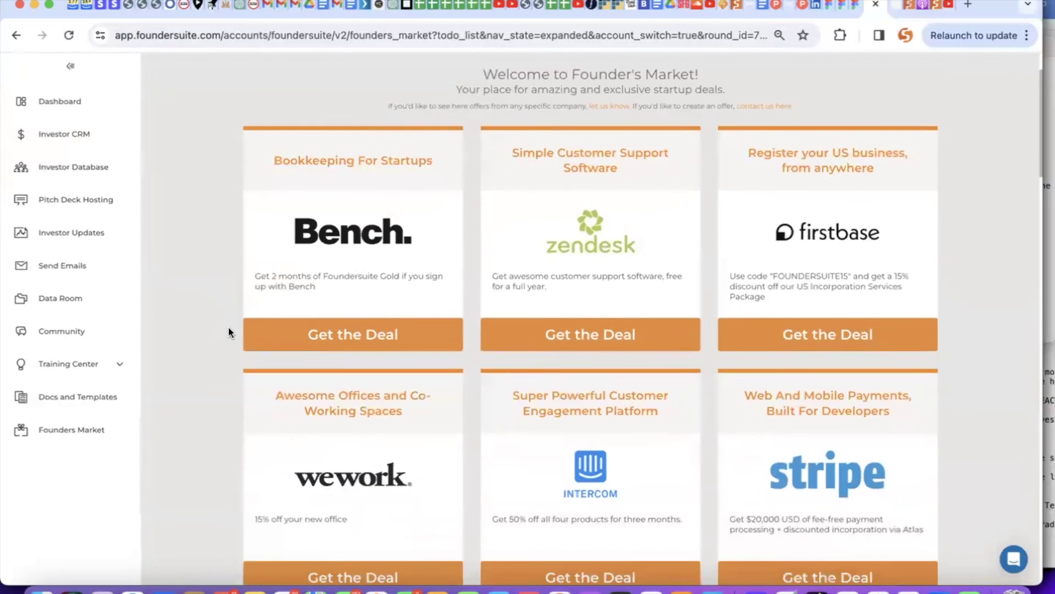
scroll(228, 326, down, 2)
scroll(229, 326, down, 3)
scroll(229, 326, down, 2)
scroll(228, 326, down, 5)
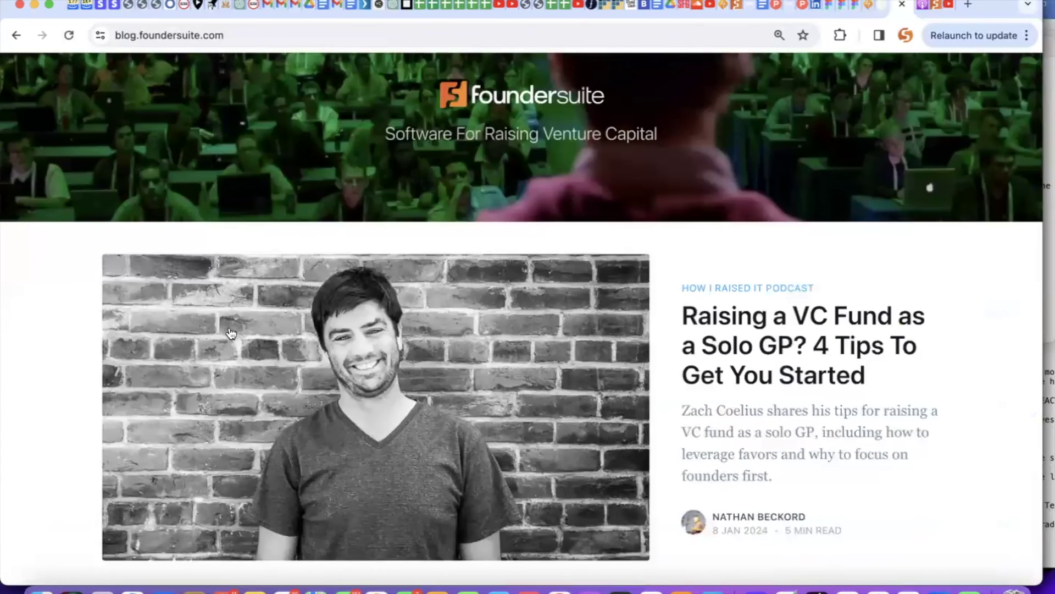
scroll(231, 333, down, 3)
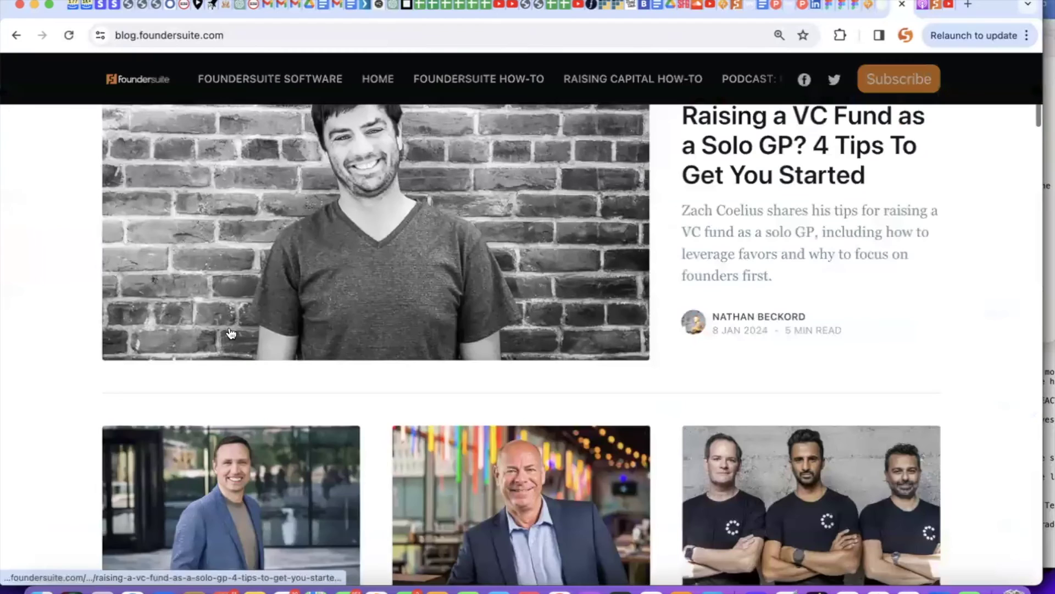
scroll(232, 333, down, 3)
scroll(231, 333, down, 4)
scroll(231, 333, down, 2)
scroll(232, 334, down, 2)
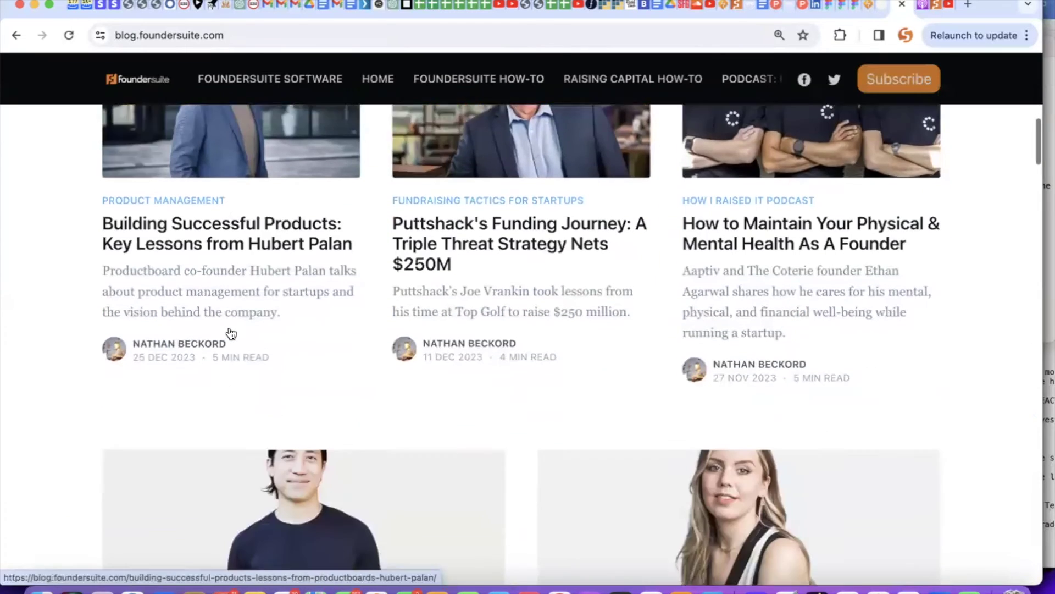
scroll(232, 333, down, 4)
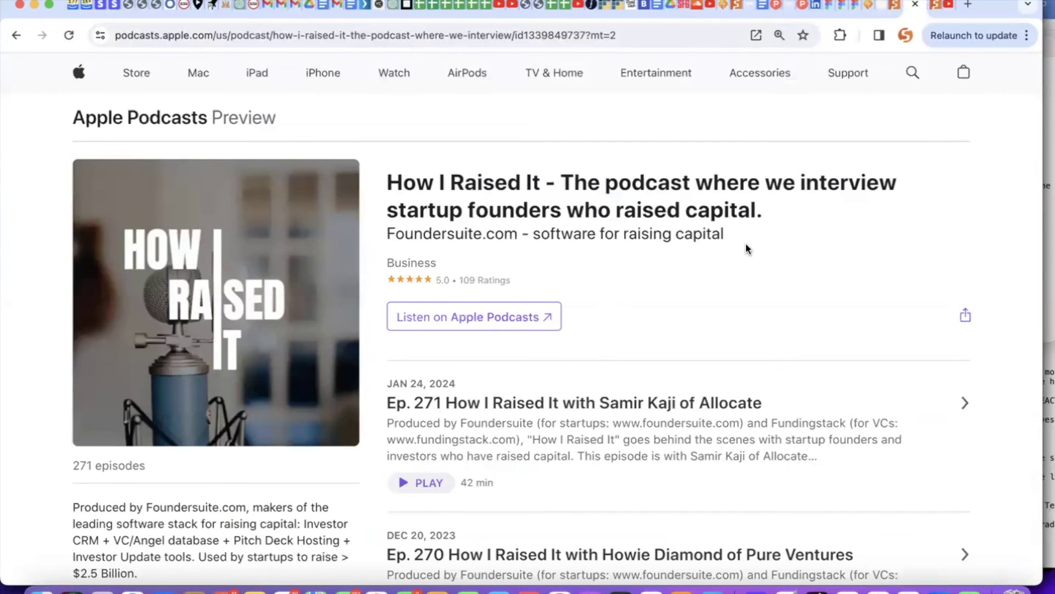
scroll(746, 243, down, 2)
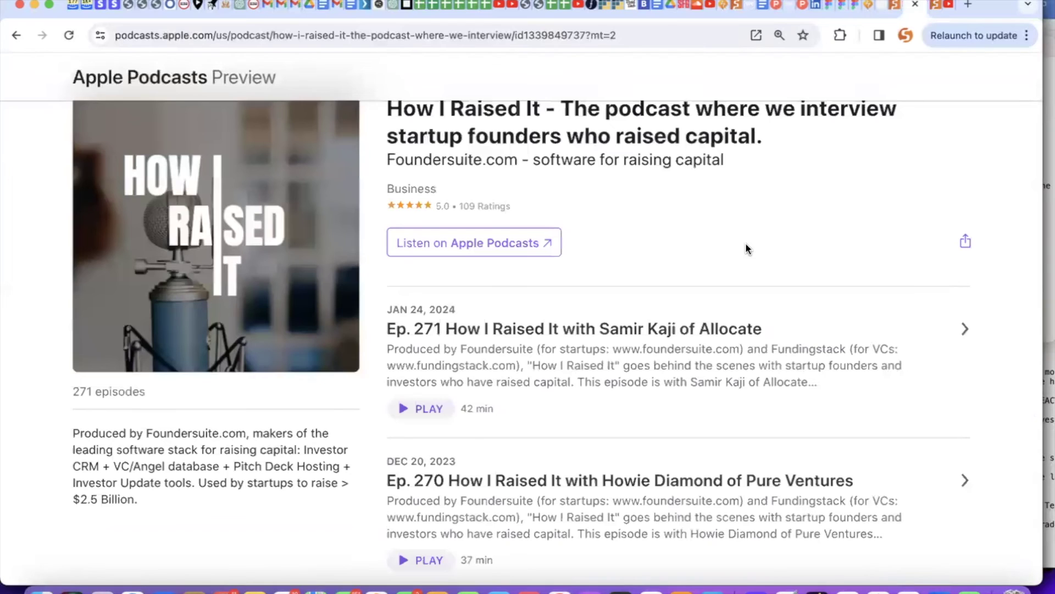
scroll(745, 243, down, 1)
scroll(746, 243, down, 3)
scroll(746, 243, down, 3)
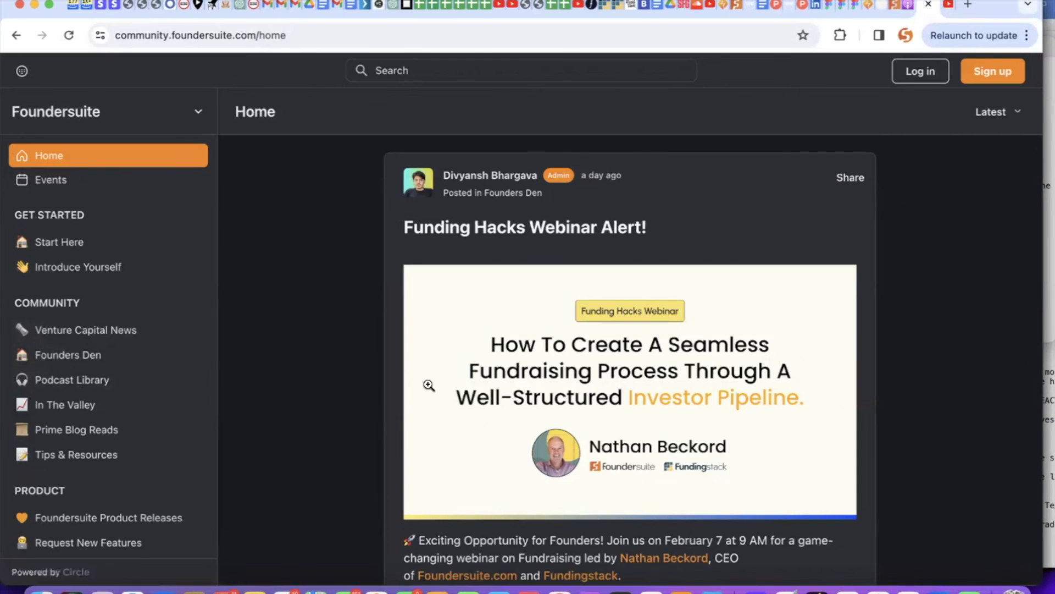
scroll(428, 384, down, 3)
scroll(428, 384, down, 3)
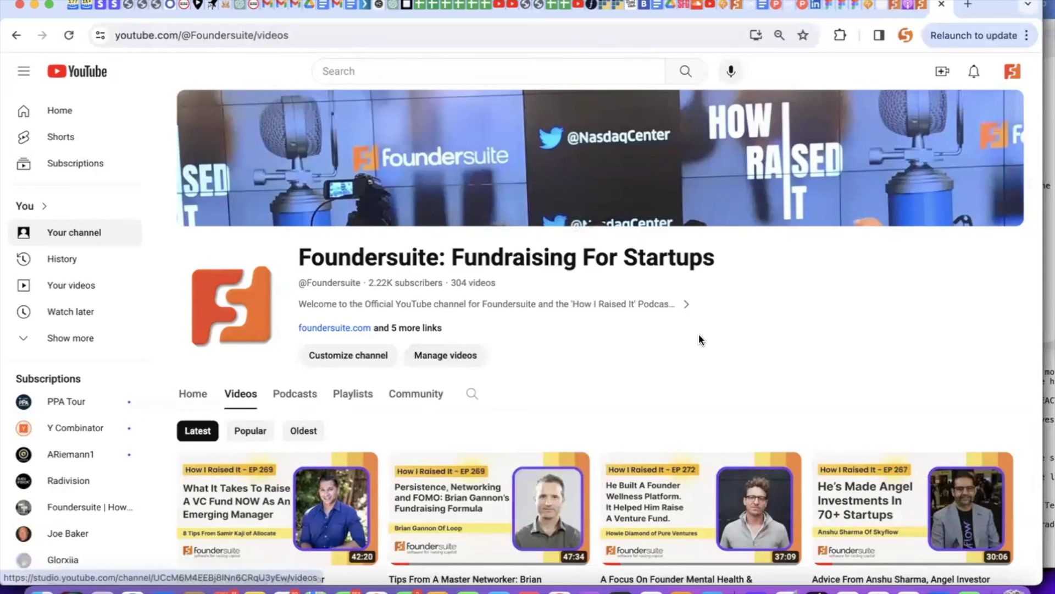
scroll(698, 334, down, 5)
scroll(698, 333, down, 3)
scroll(699, 333, down, 3)
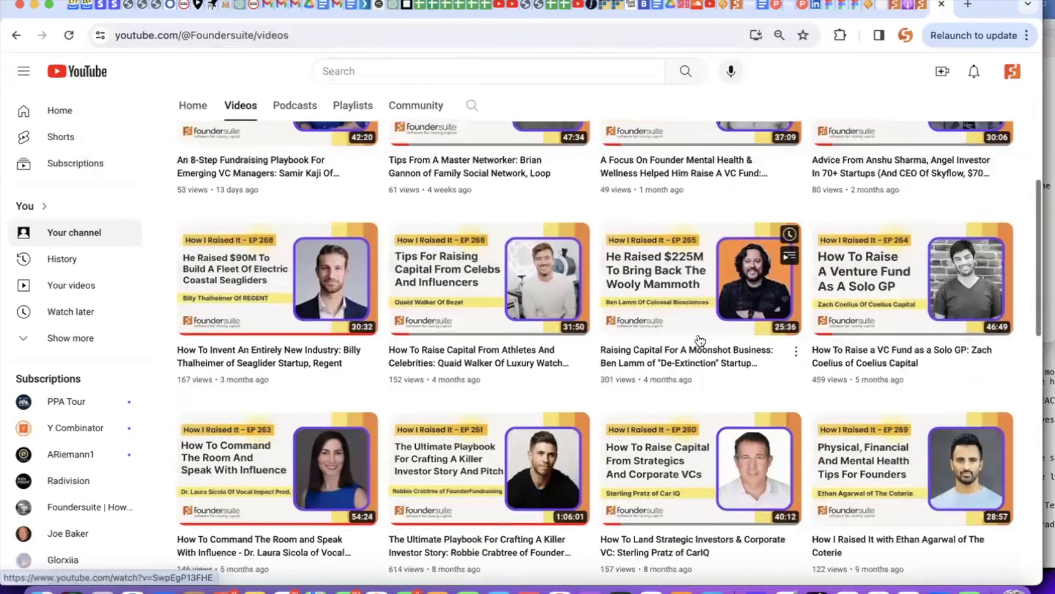
scroll(698, 333, down, 3)
scroll(698, 333, down, 2)
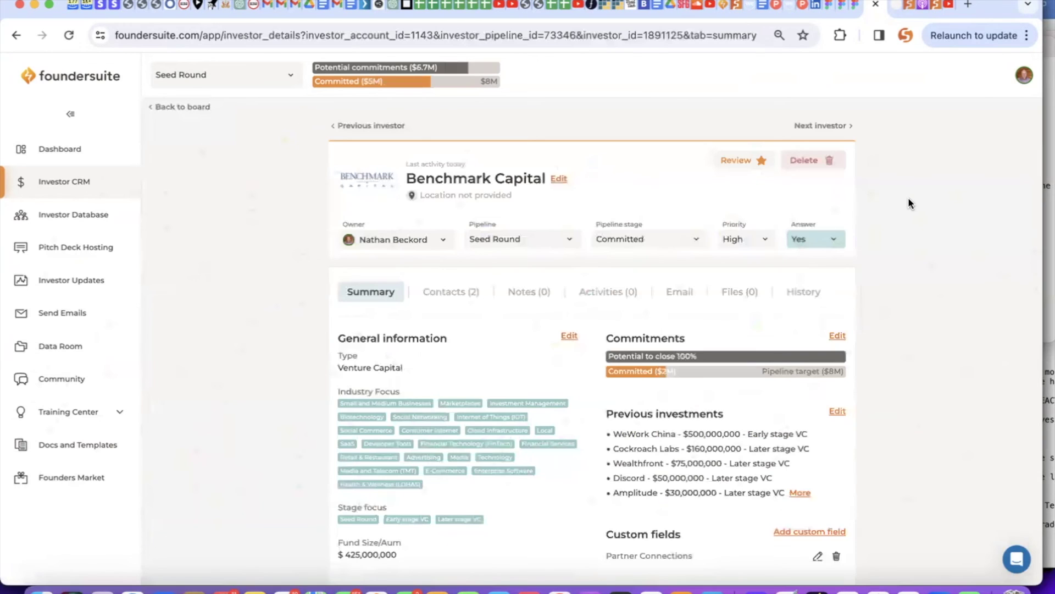
scroll(450, 228, down, 2)
scroll(450, 227, down, 3)
scroll(450, 227, down, 2)
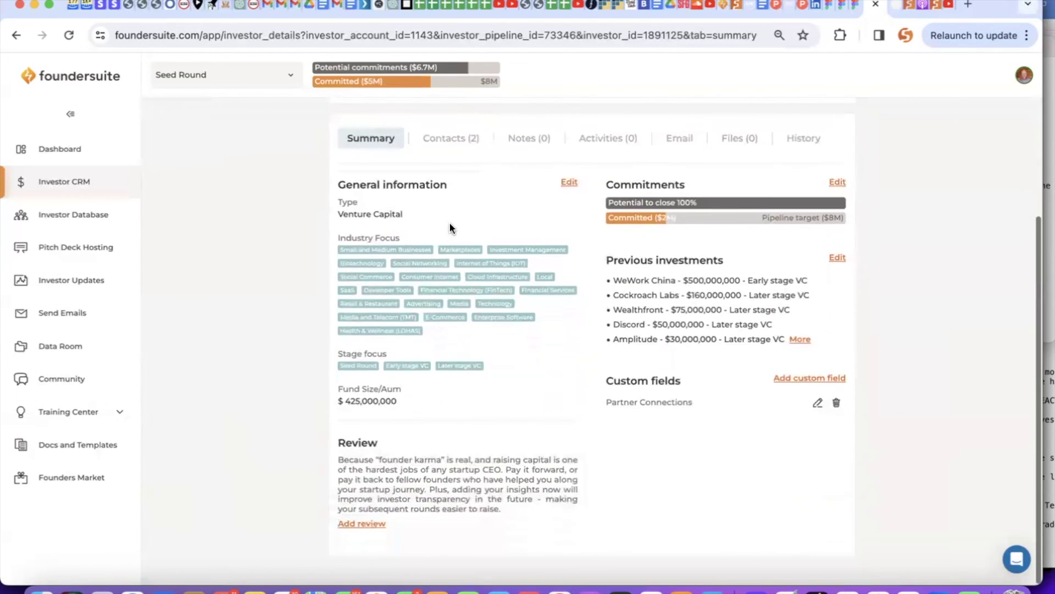